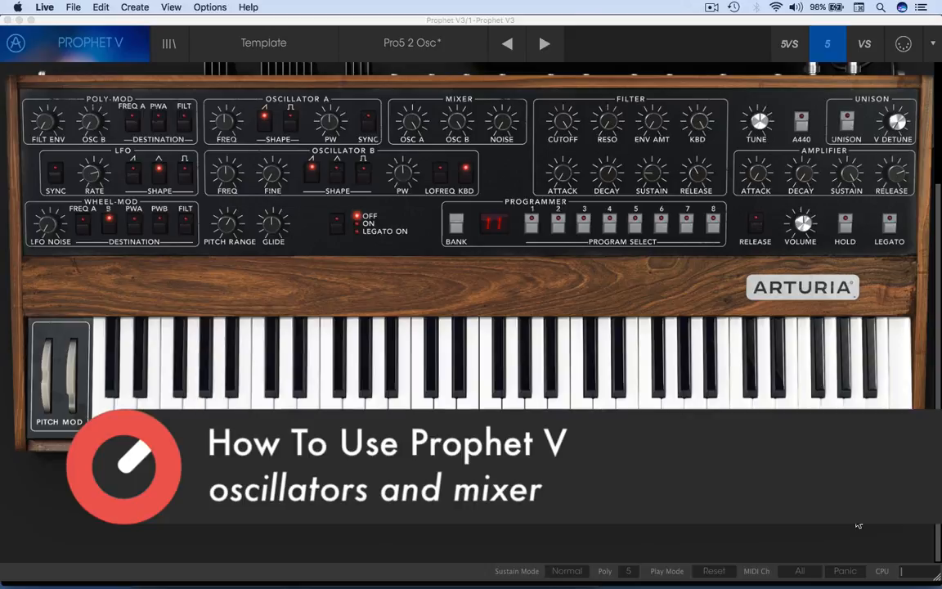
View the Prophet VS and combined 5VS panels, and return to the Prophet 5 panel with its controls and keyboard in view
left_click(865, 46)
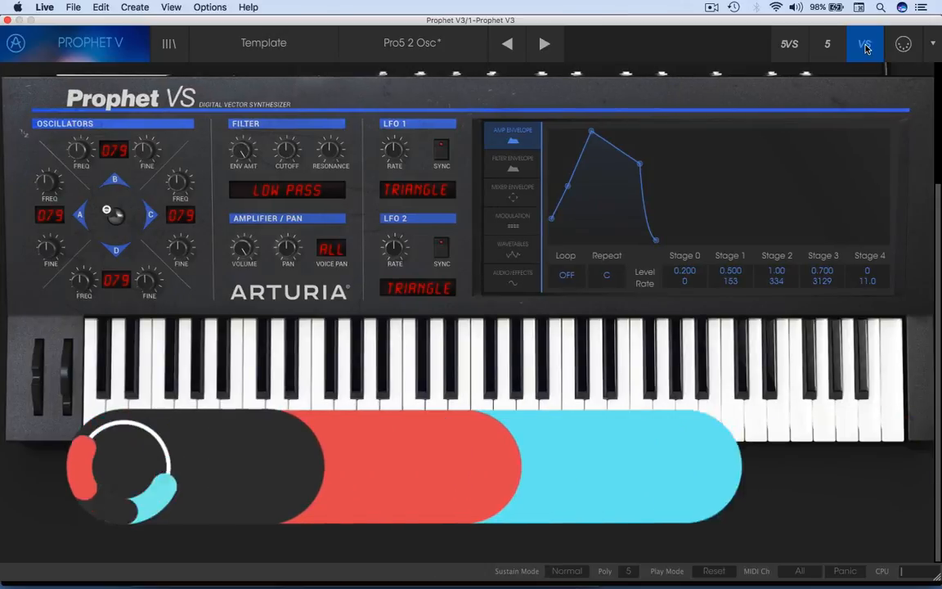
left_click(790, 45)
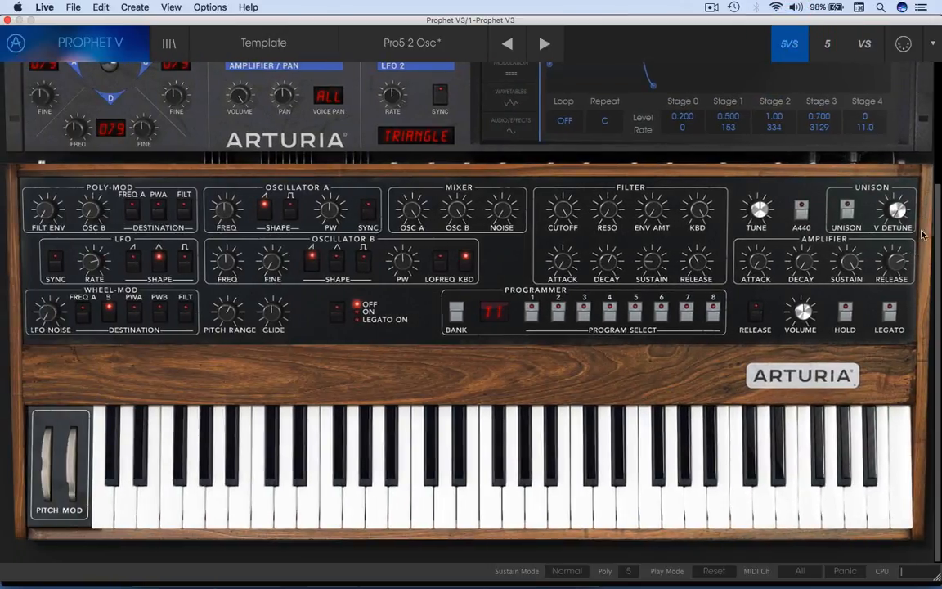
mouse_move(938, 210)
left_mouse_down()
mouse_move(937, 91)
mouse_move(936, 260)
mouse_move(937, 164)
mouse_move(925, 158)
left_mouse_up()
left_click(830, 45)
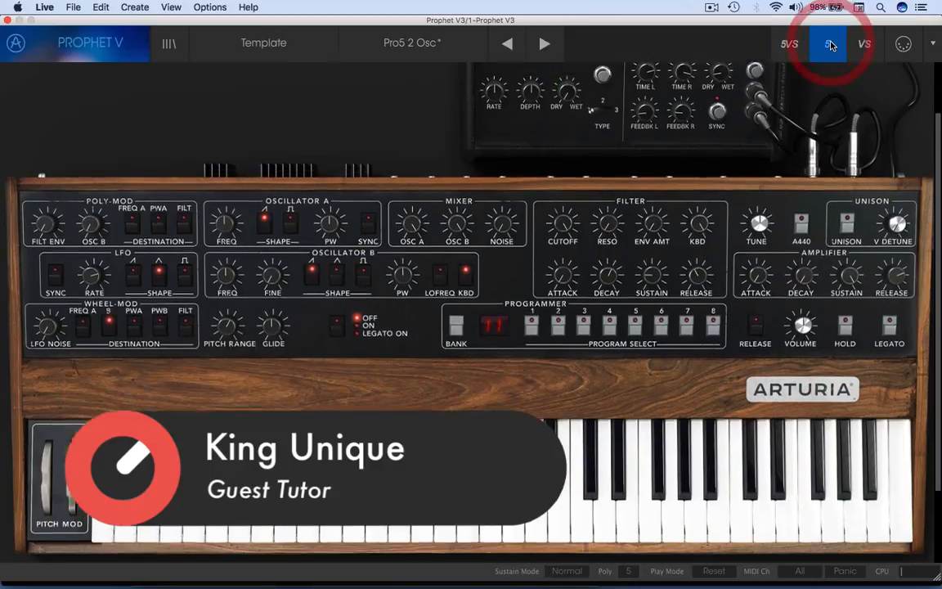
left_click_drag(937, 160, 938, 231)
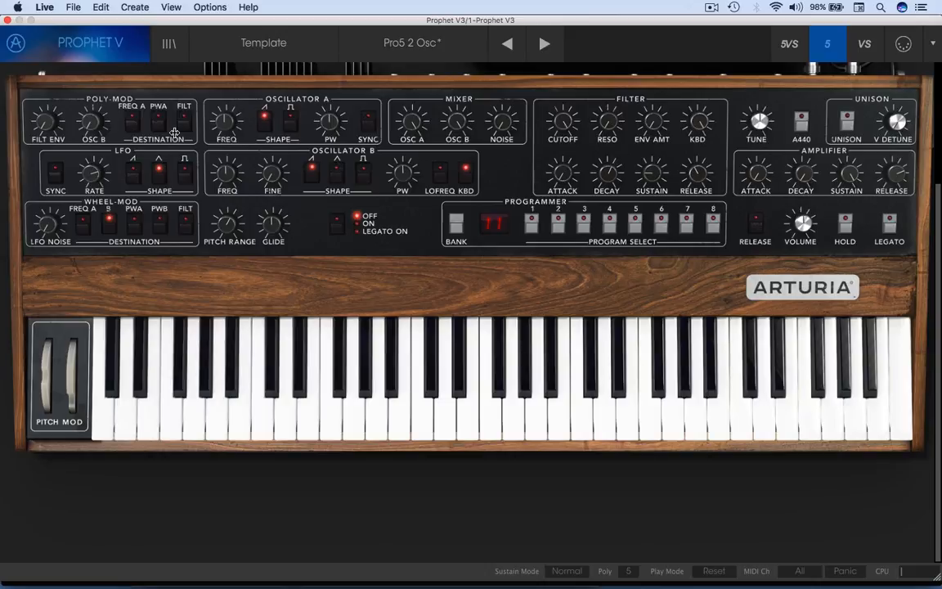
Toggle Oscillator A's saw wave for comparison, and leave the saw waves of both oscillators switched off
left_click(265, 124)
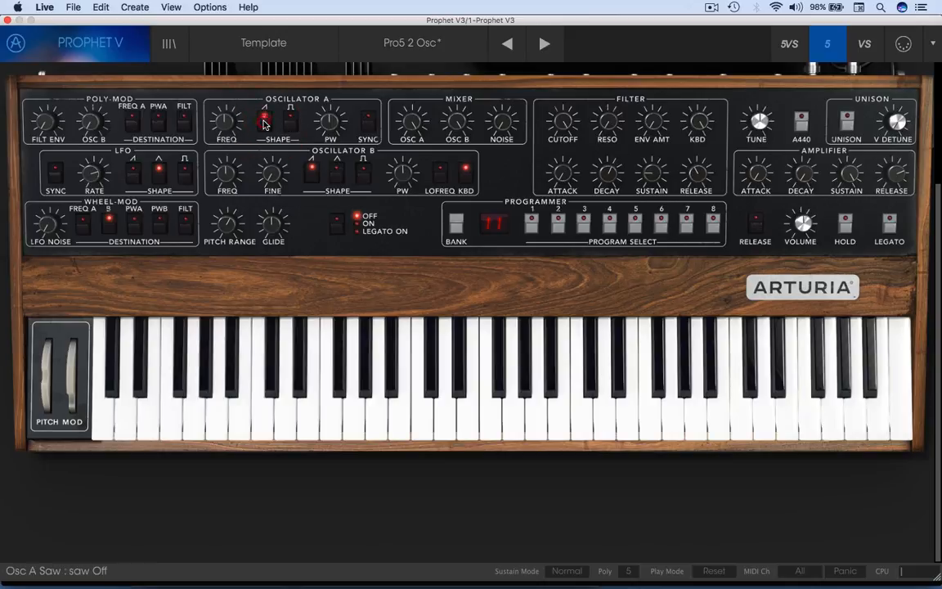
left_click(265, 124)
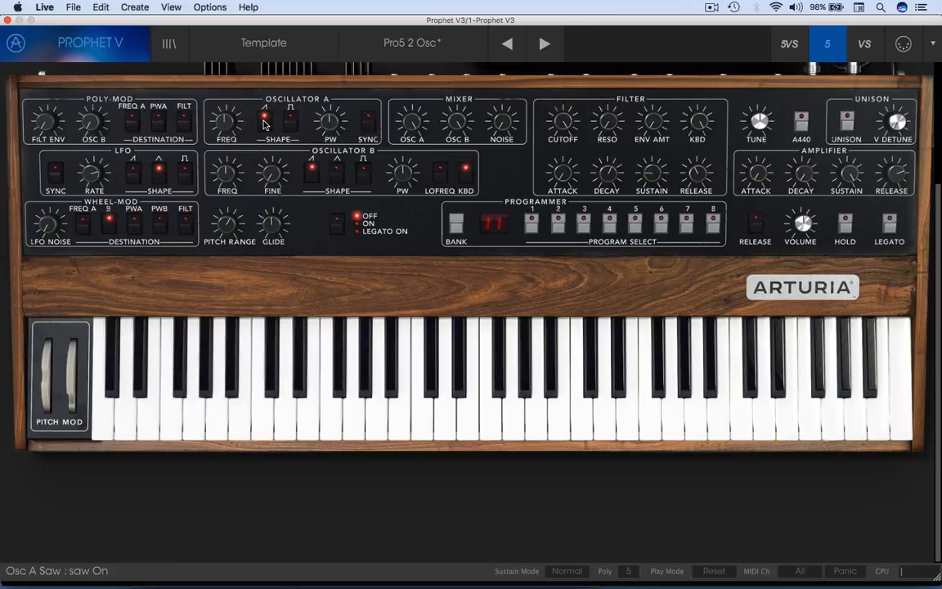
left_click(311, 172)
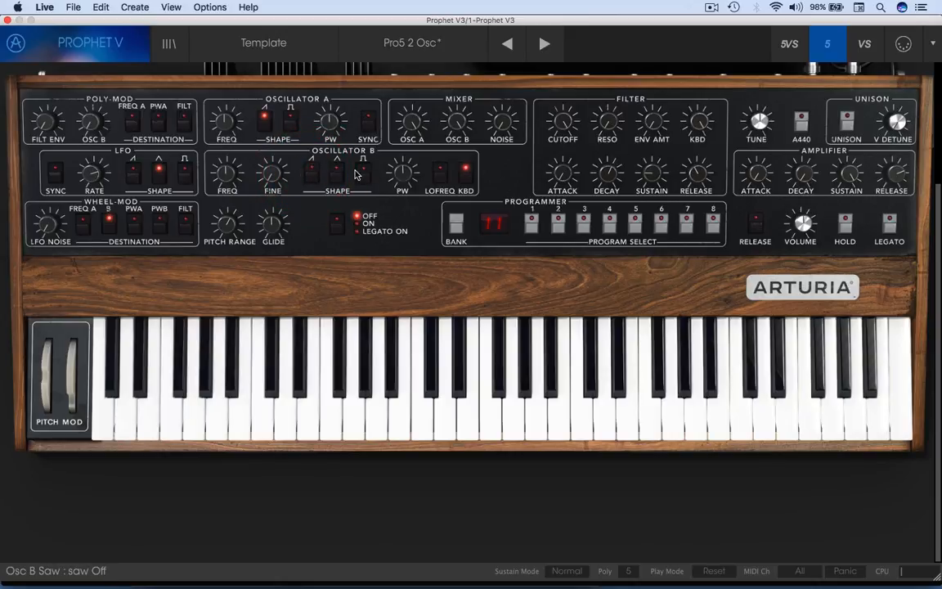
left_click(269, 120)
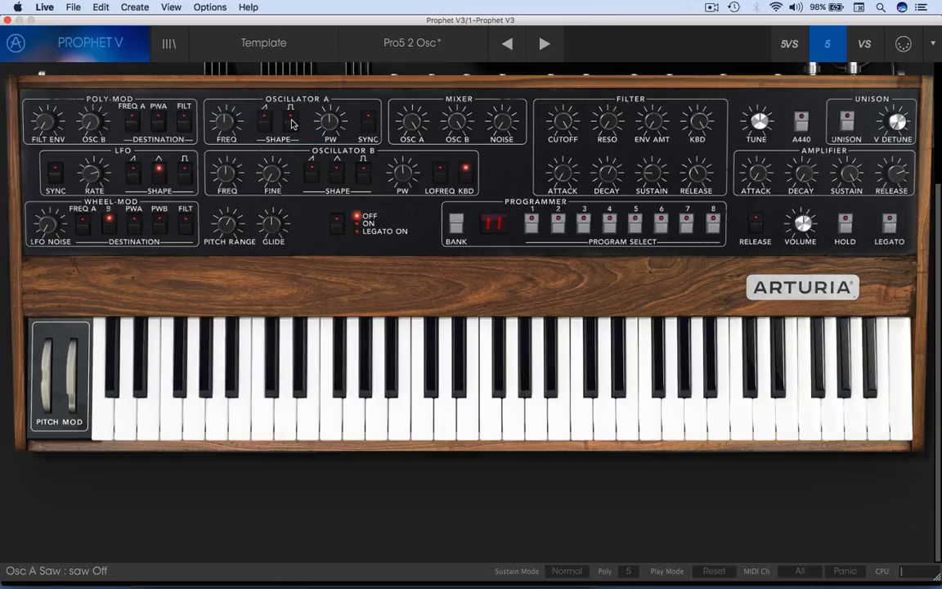
Switch on Oscillator A's square wave, add its saw wave, and sweep the pulse width to audition both combinations
left_click(290, 120)
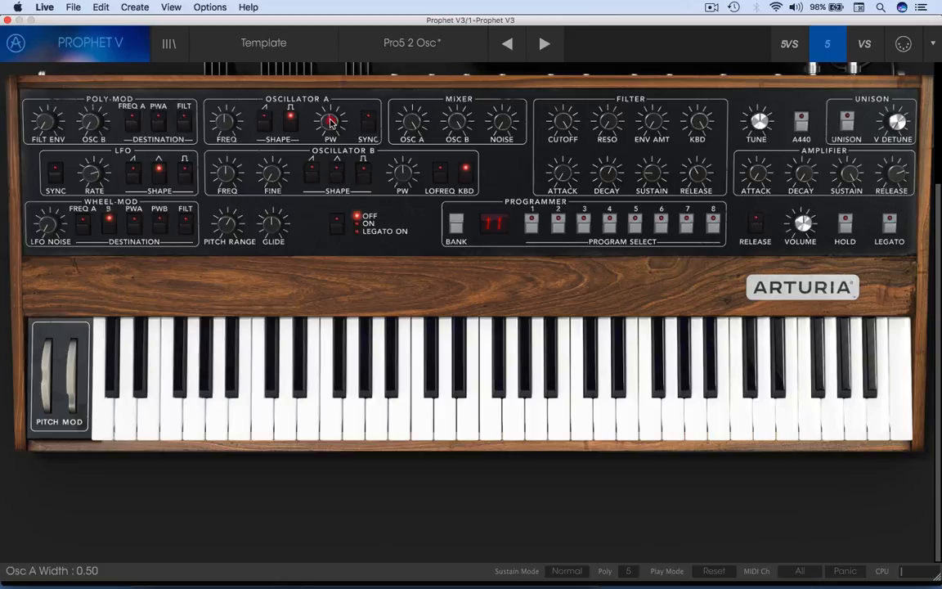
mouse_move(330, 122)
left_mouse_down()
mouse_move(330, 69)
mouse_move(330, 186)
mouse_move(321, 117)
left_mouse_up()
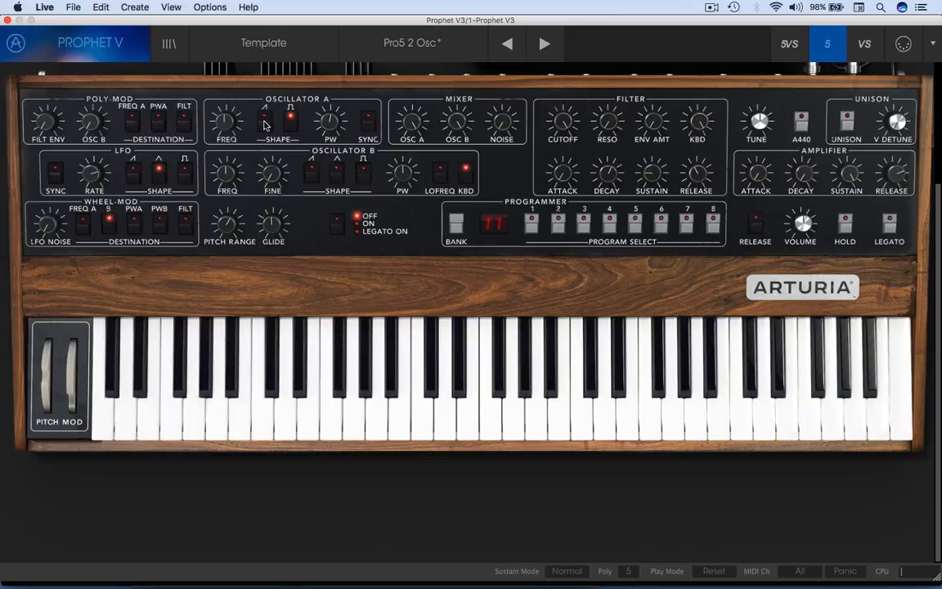
left_click(265, 123)
left_click_drag(331, 124, 326, 58)
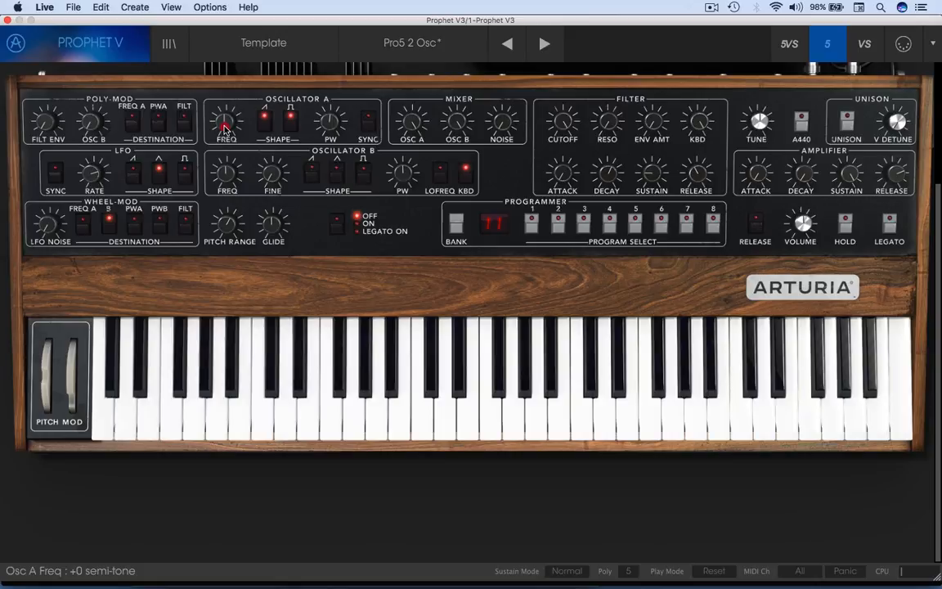
Try out Oscillator A's frequency control, and switch off its square and saw waves
mouse_move(226, 129)
left_mouse_down()
mouse_move(225, 109)
mouse_move(204, 86)
mouse_move(206, 39)
mouse_move(220, 246)
mouse_move(193, 111)
mouse_move(212, 127)
left_mouse_up()
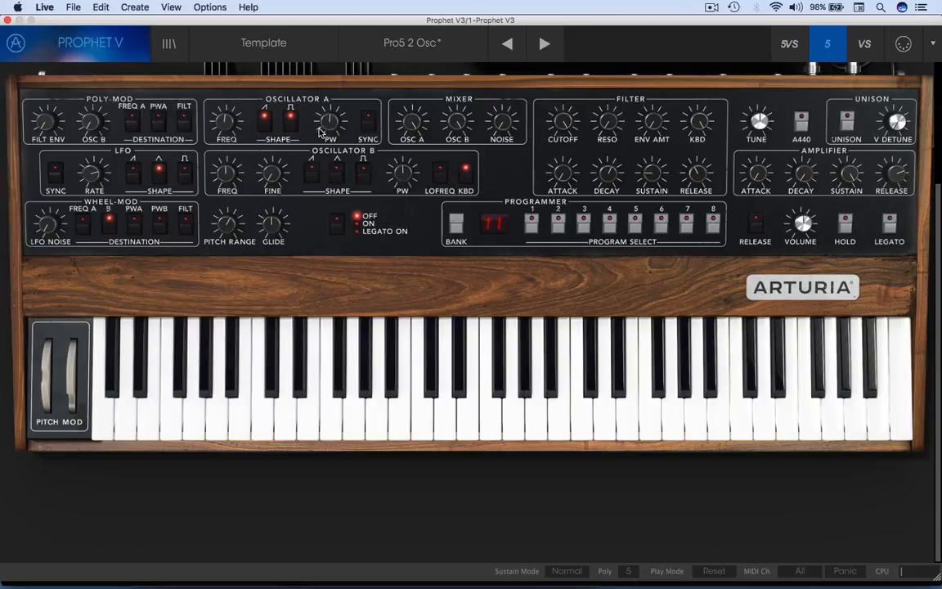
left_click(292, 121)
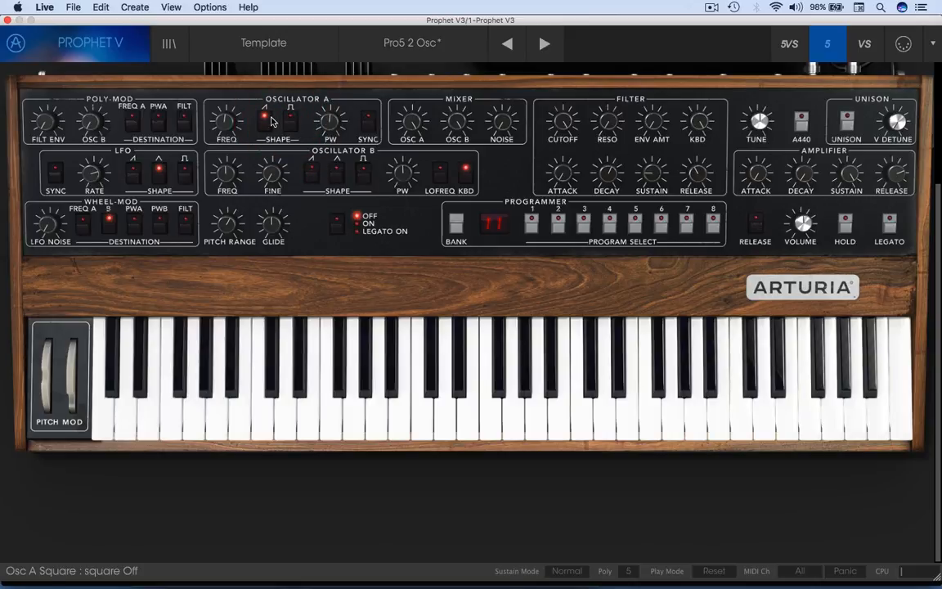
left_click(264, 120)
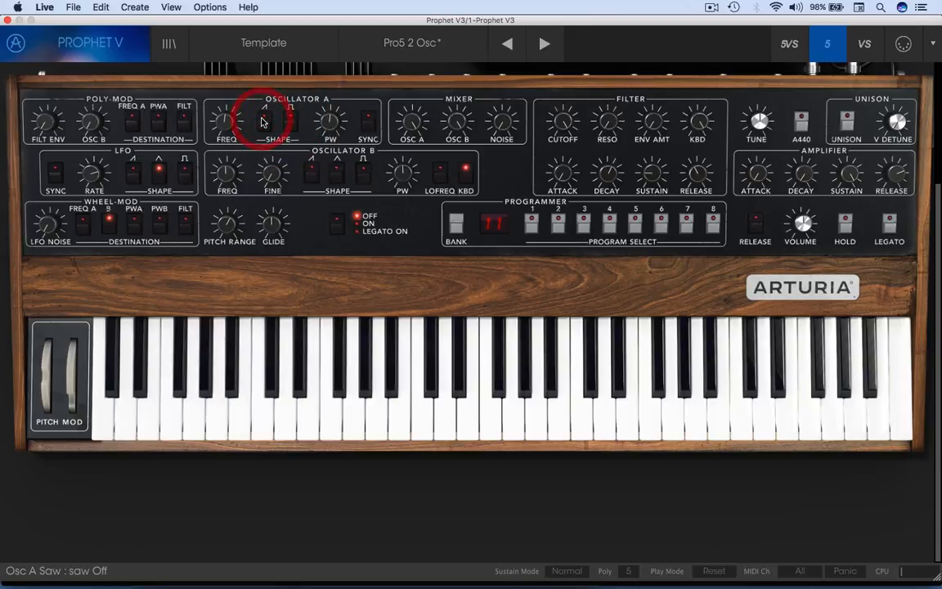
Audition Oscillator B's saw and square waves, sweeping the square's pulse width up to 0.99 and back, and switch both waves off
left_click(311, 171)
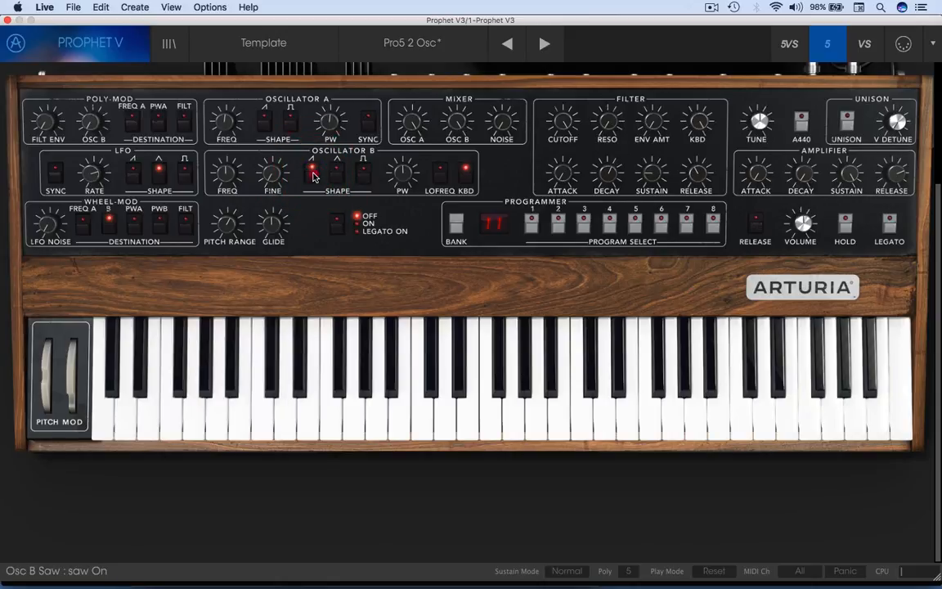
left_click(311, 171)
left_click(363, 170)
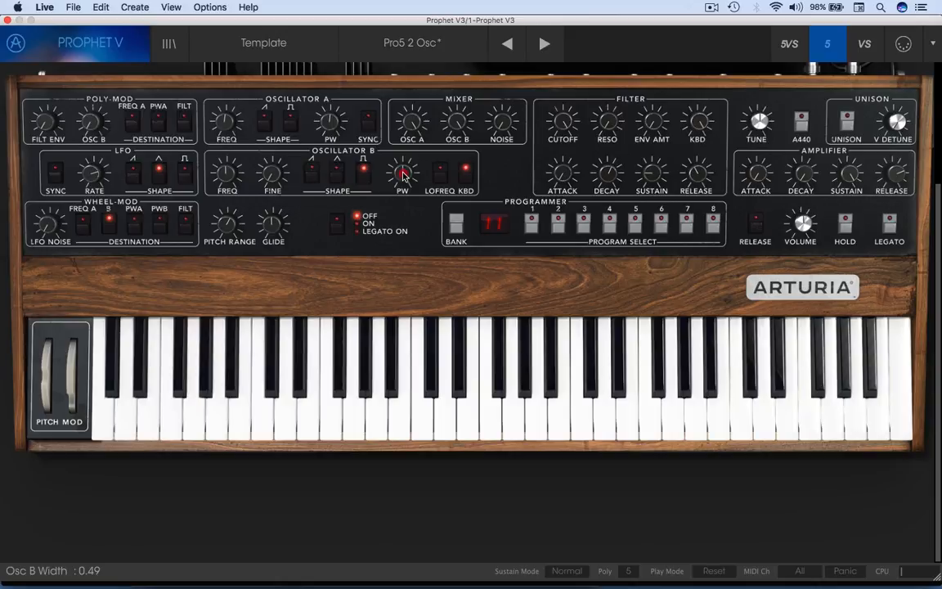
left_click_drag(402, 174, 401, 92)
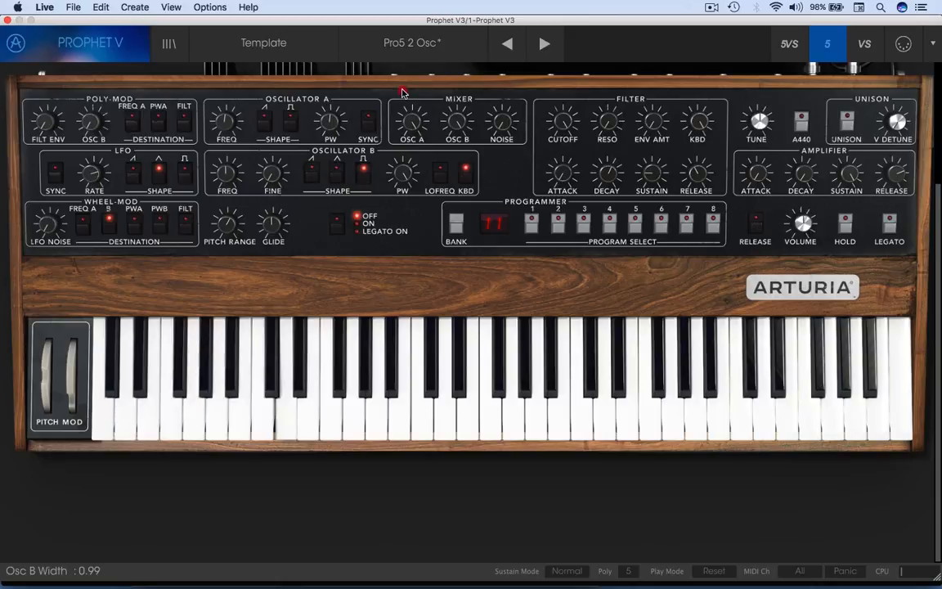
left_click_drag(401, 92, 402, 92)
left_click_drag(401, 92, 401, 158)
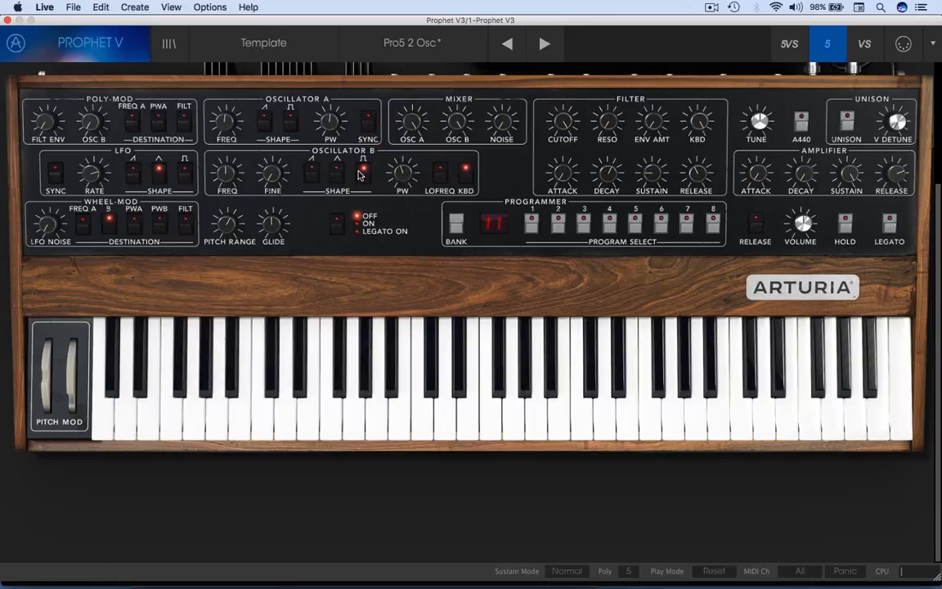
left_click(364, 171)
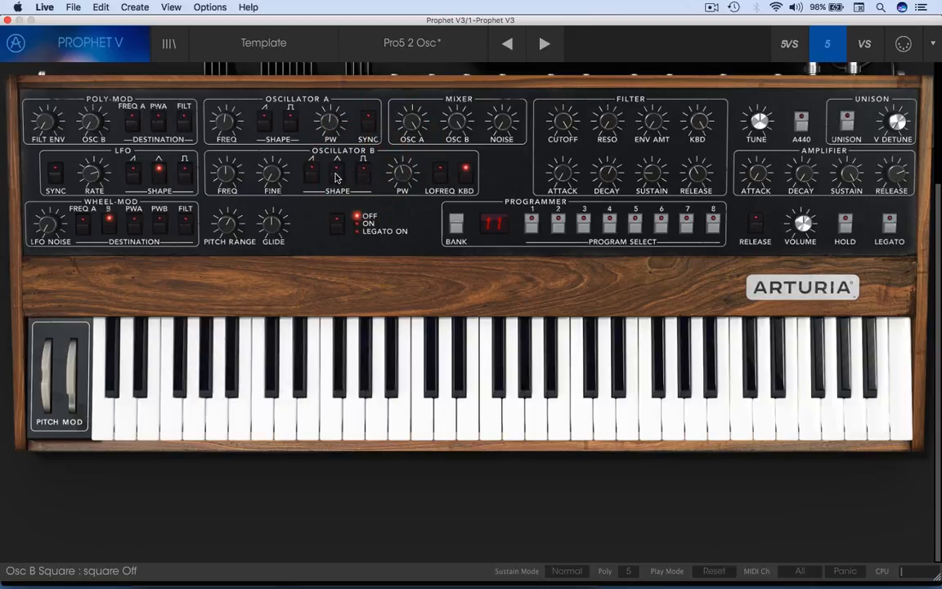
Try combinations of Oscillator B's triangle, square and saw waves, leaving saw and triangle on and square off
left_click(334, 177)
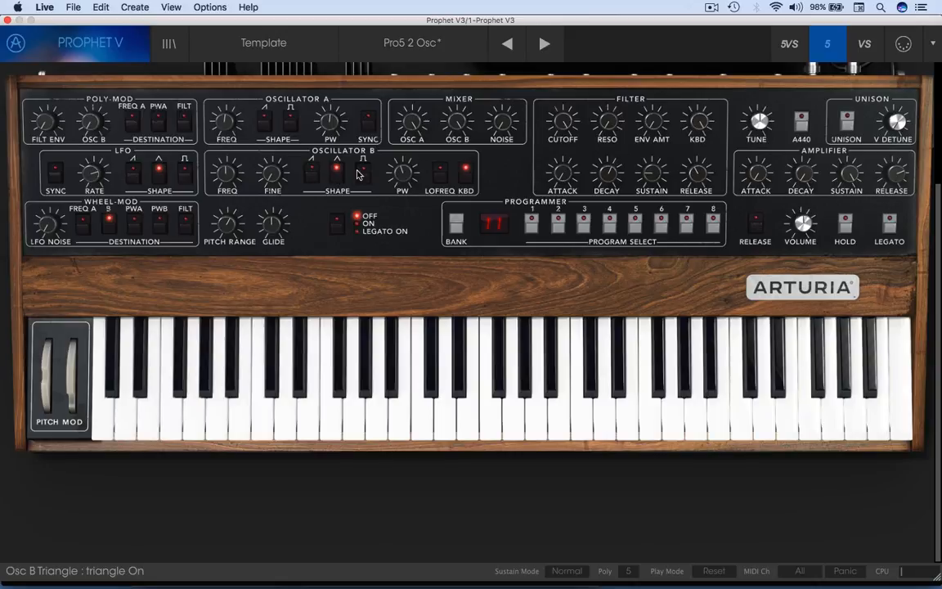
left_click(363, 172)
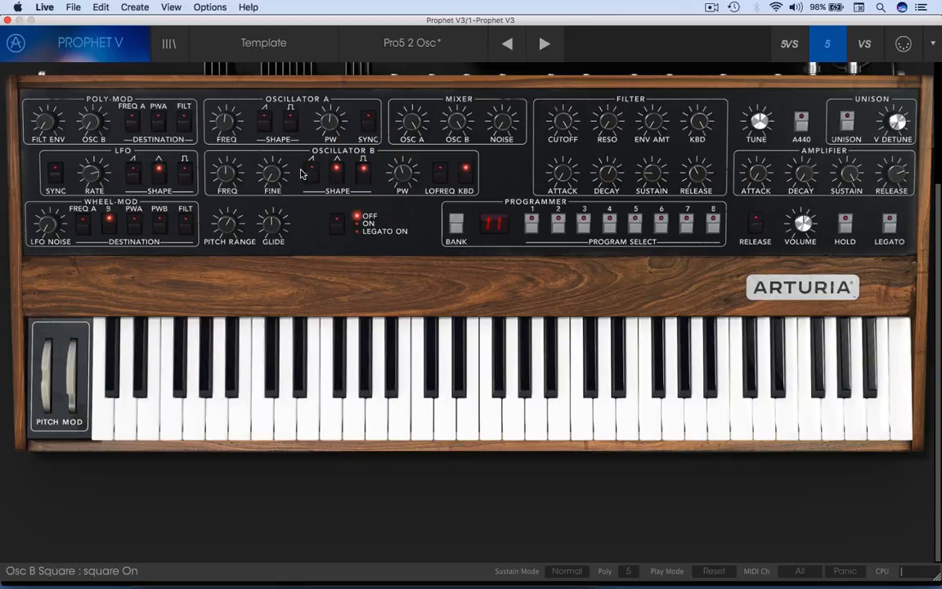
left_click(312, 169)
left_click(338, 172)
left_click(362, 174)
left_click(340, 175)
Raise Oscillator B's pulse width, and try out its frequency and fine tuning controls
left_click_drag(403, 174, 403, 128)
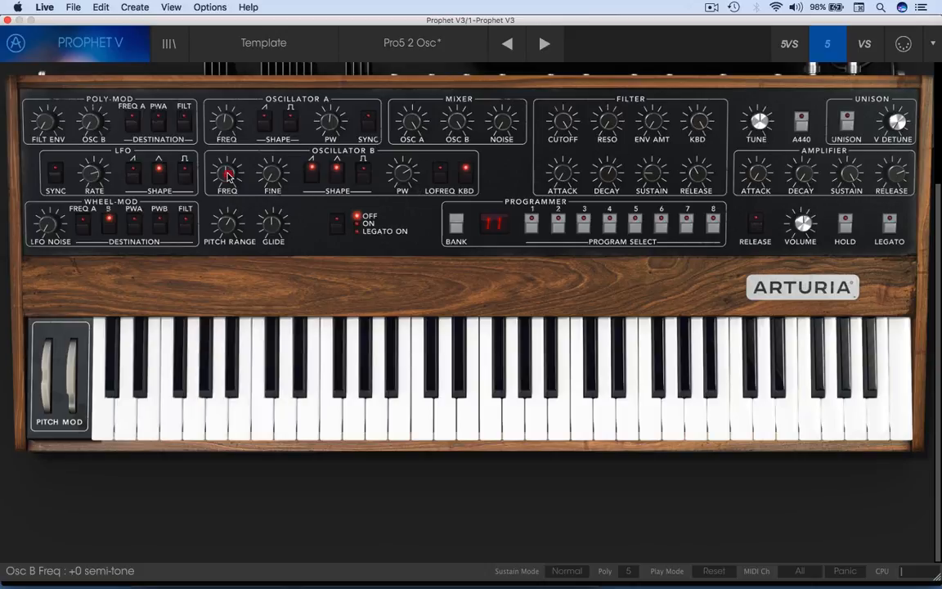
mouse_move(229, 174)
left_mouse_down()
mouse_move(231, 100)
mouse_move(236, 172)
left_mouse_up()
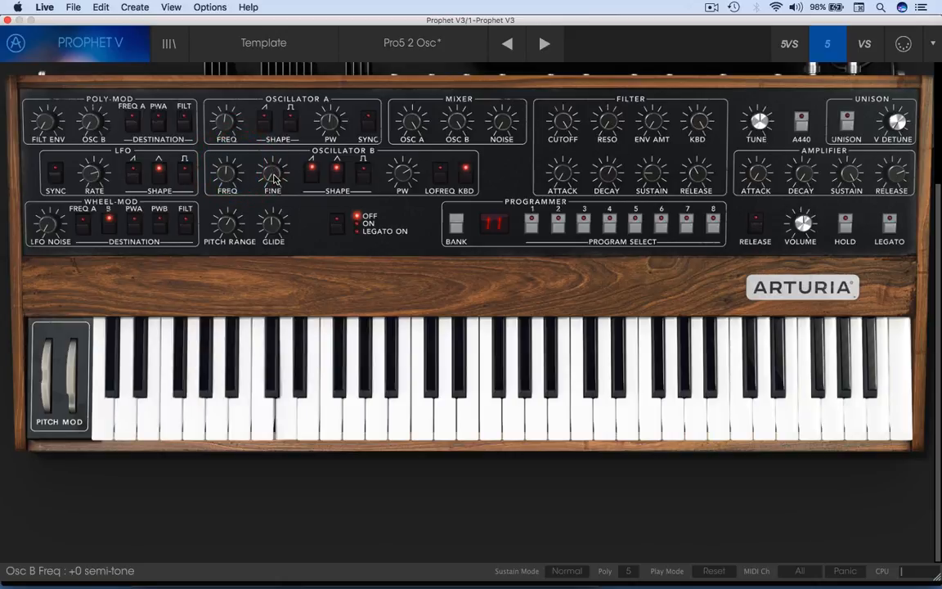
left_click_drag(274, 172, 271, 250)
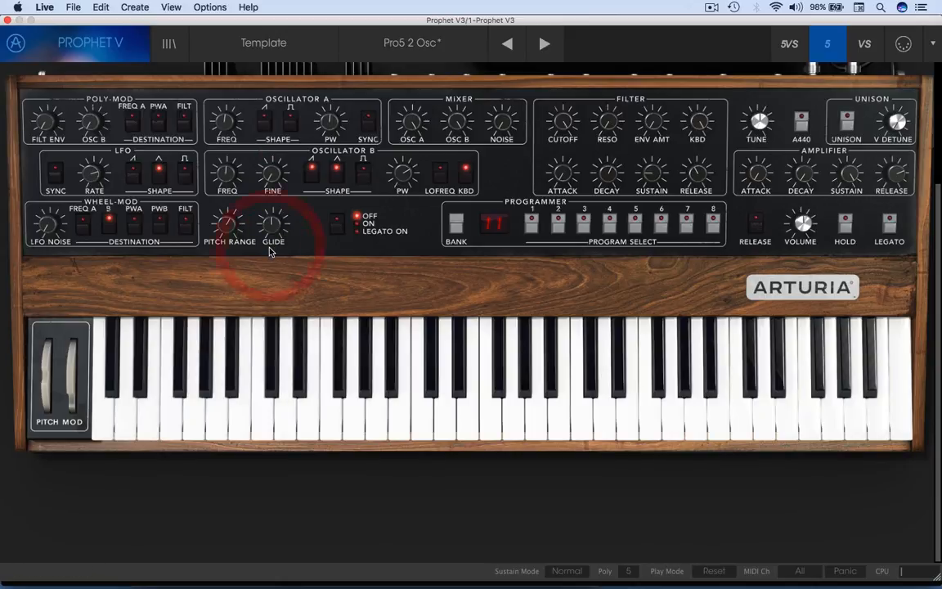
Try Oscillator B with keyboard tracking off and low-frequency mode on, and restore both switches to normal
left_click(464, 178)
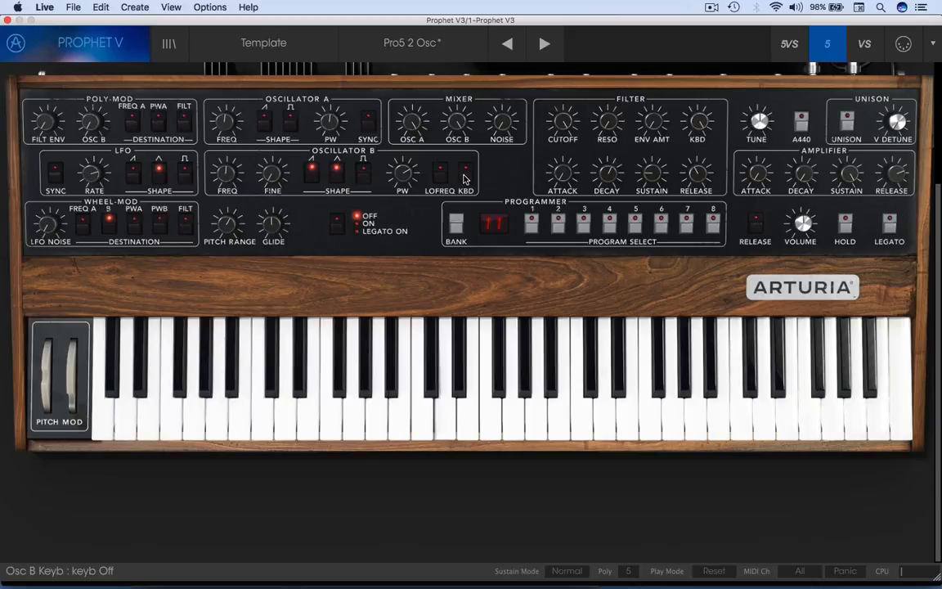
left_click(463, 175)
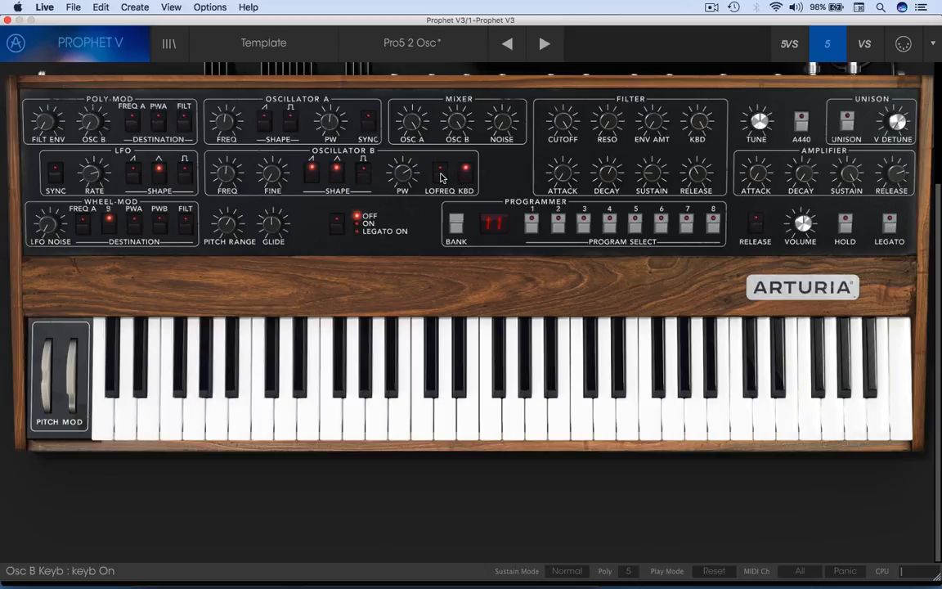
left_click(440, 176)
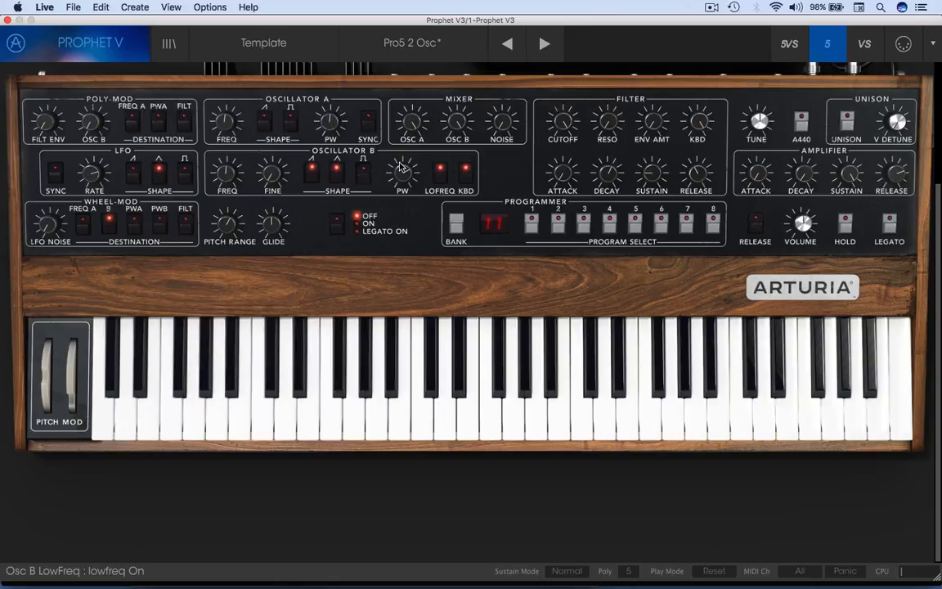
left_click(465, 177)
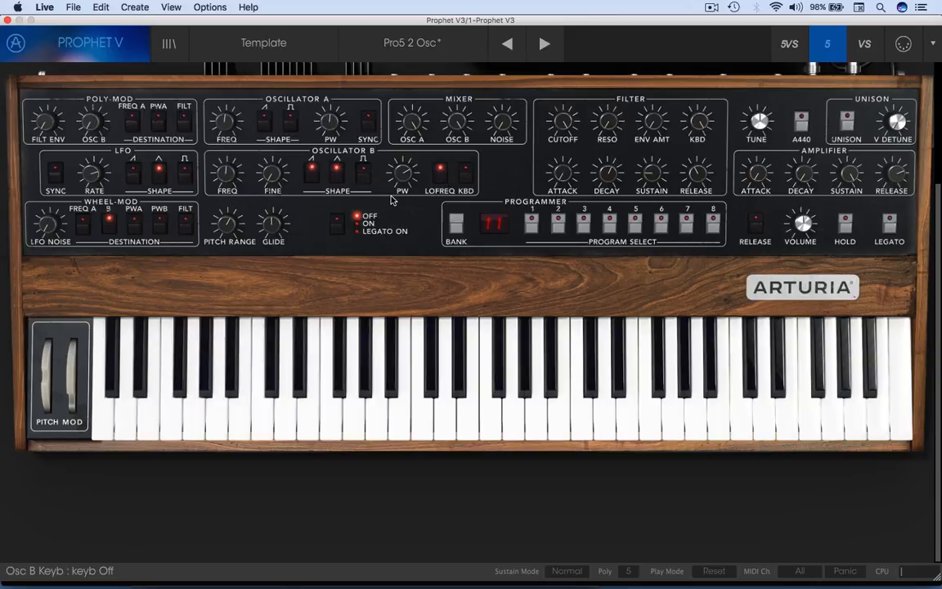
left_click(441, 172)
left_click(465, 174)
Switch on Oscillator A's saw wave with its frequency at +0 semitones, and enable oscillator sync
left_click(265, 121)
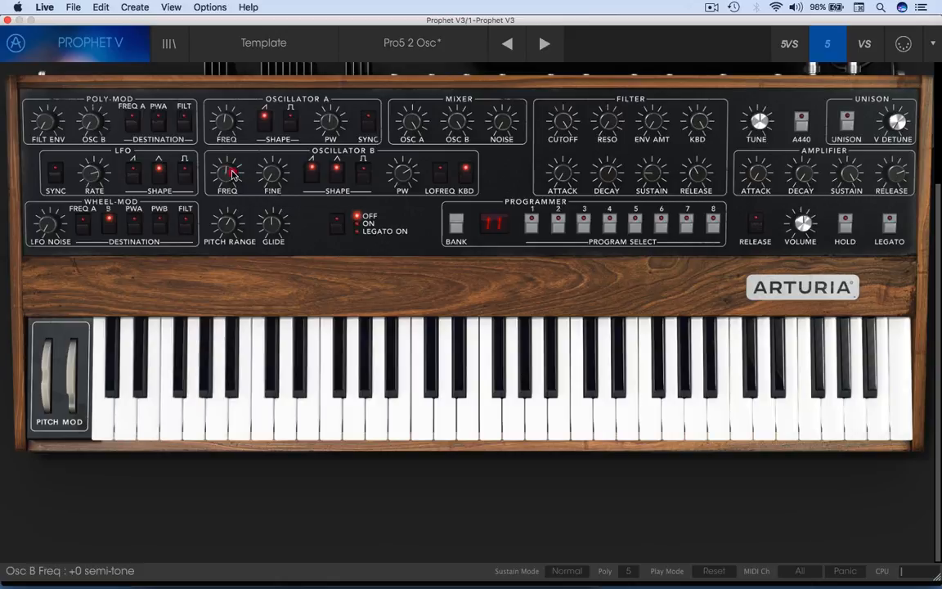
left_click(224, 122)
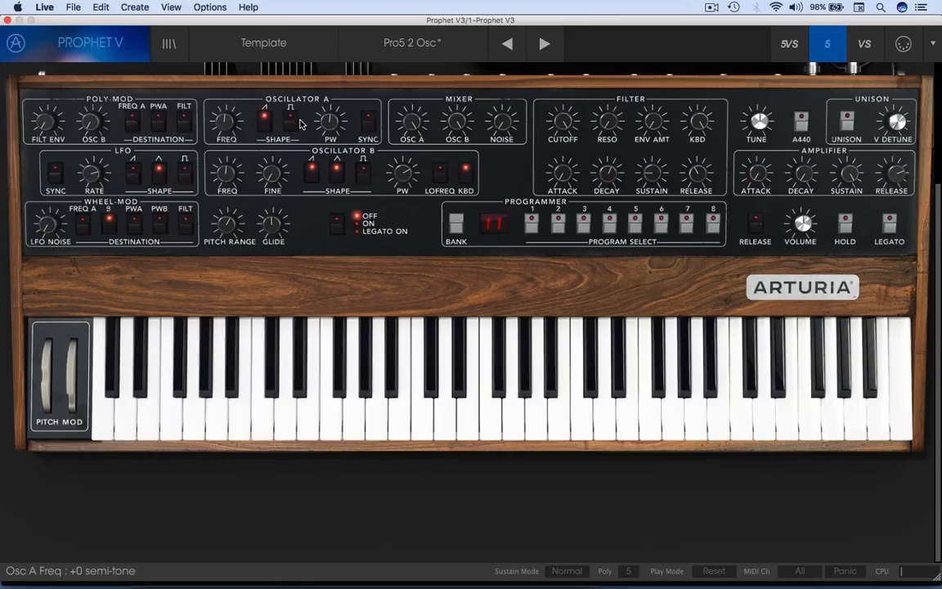
left_click(368, 122)
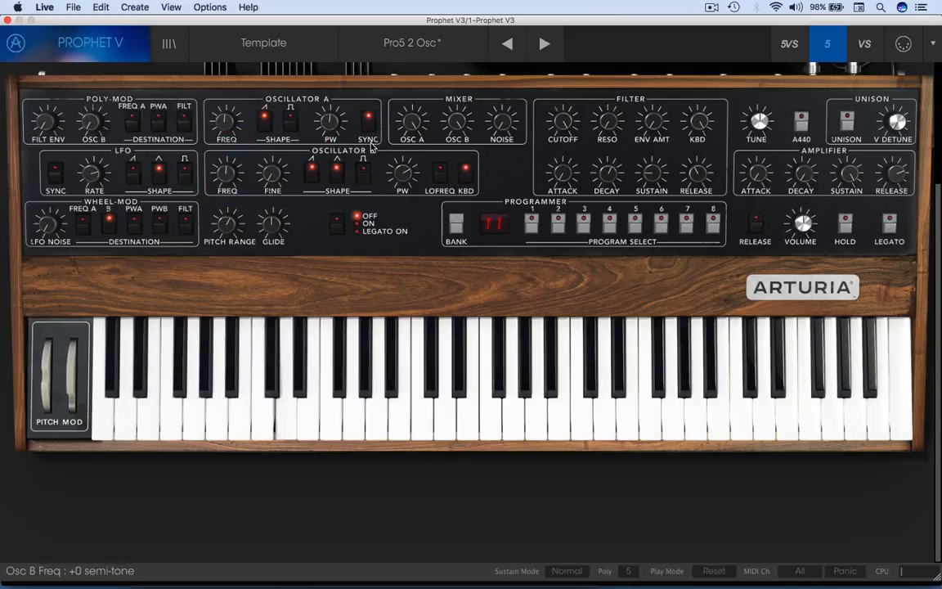
Switch off Oscillator B's triangle and saw waves, and try out its frequency control with Oscillator A's sync on
left_click(335, 171)
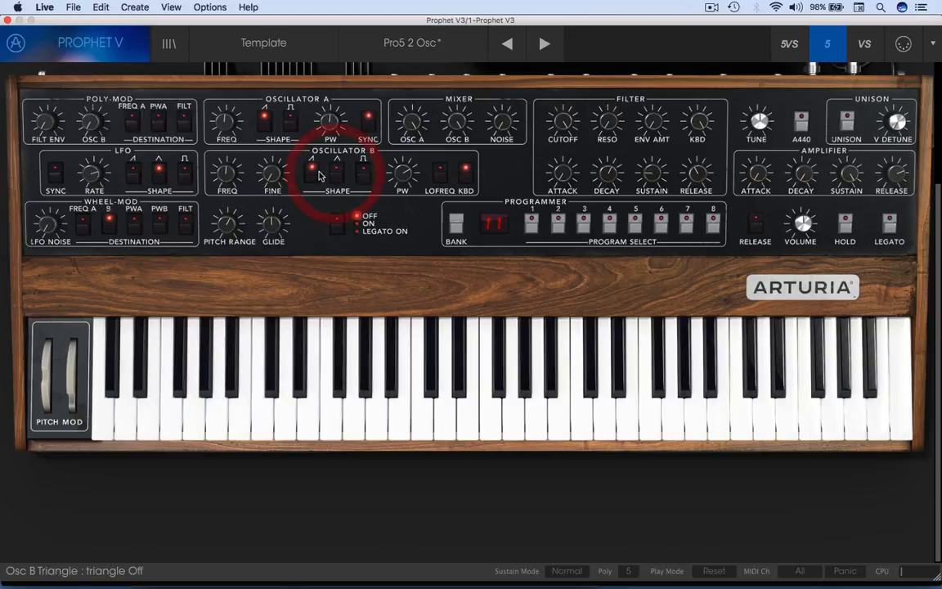
left_click(311, 170)
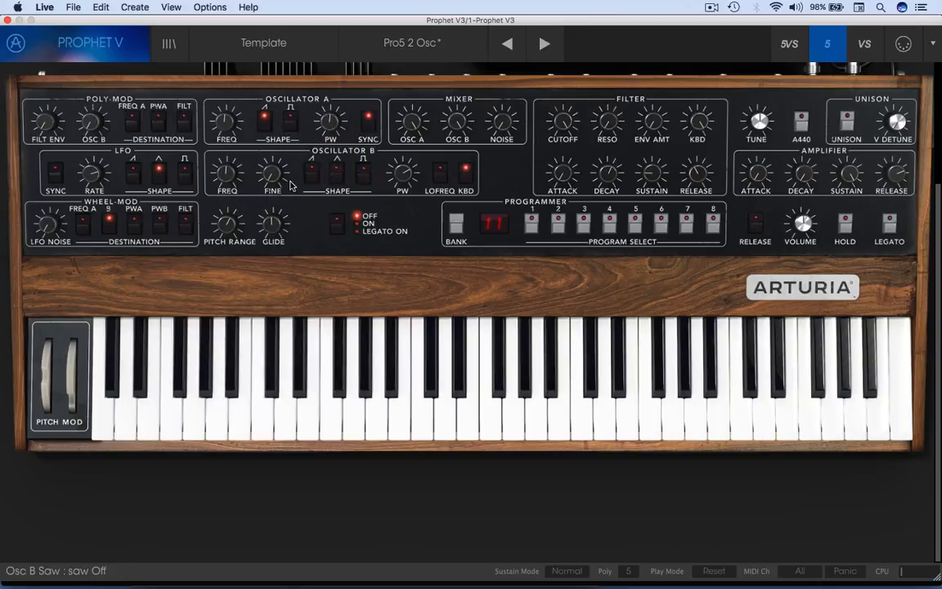
left_click(369, 127)
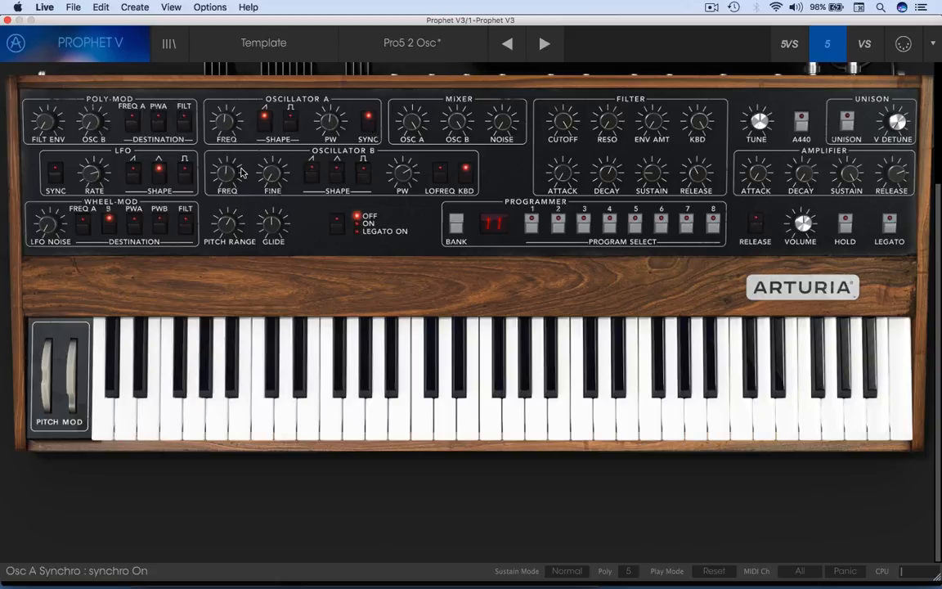
left_click_drag(229, 178, 208, 172)
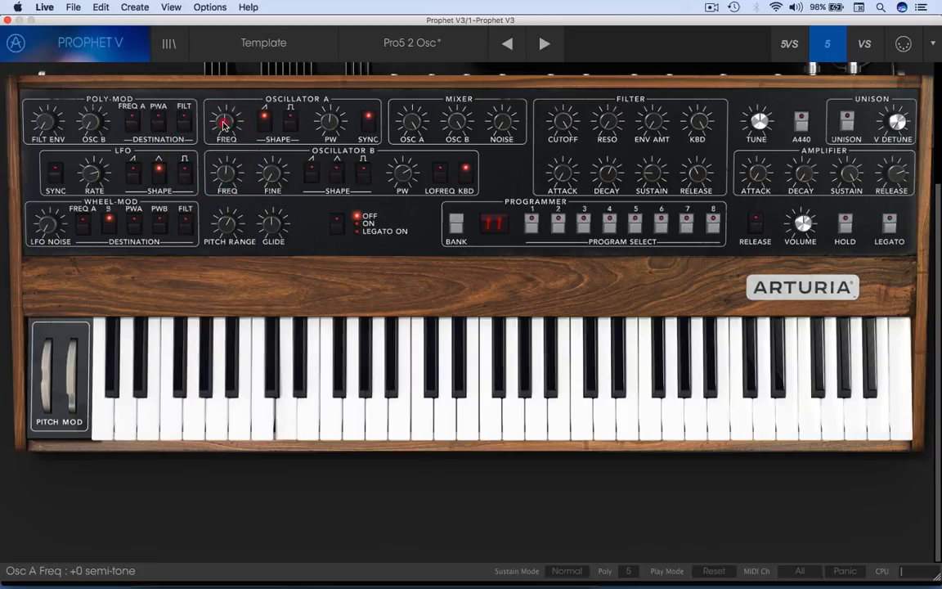
Sweep Oscillator A's frequency up and down with sync on, and shift Oscillator B's frequency to compare the synced sound
left_click_drag(224, 125, 204, 88)
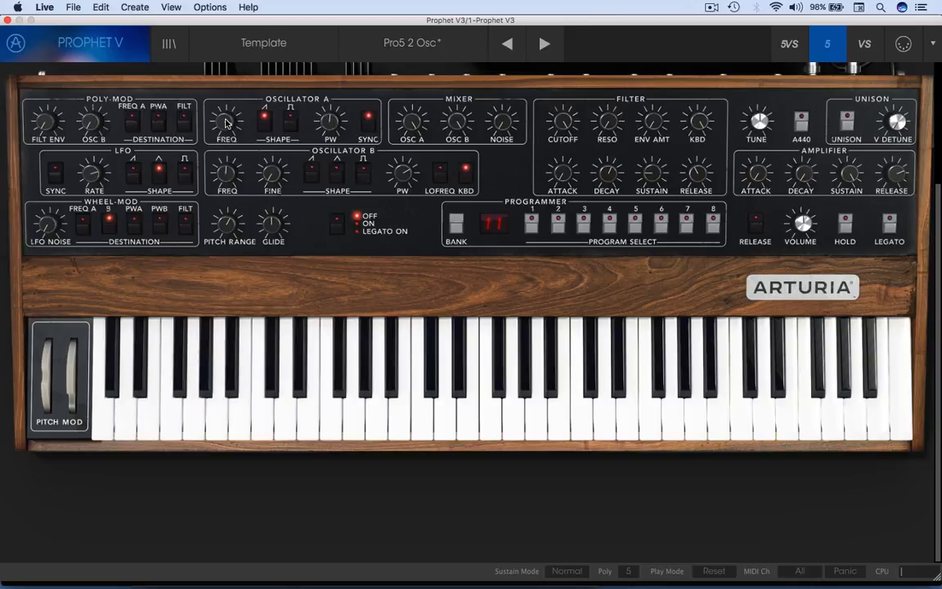
left_click_drag(227, 122, 228, 178)
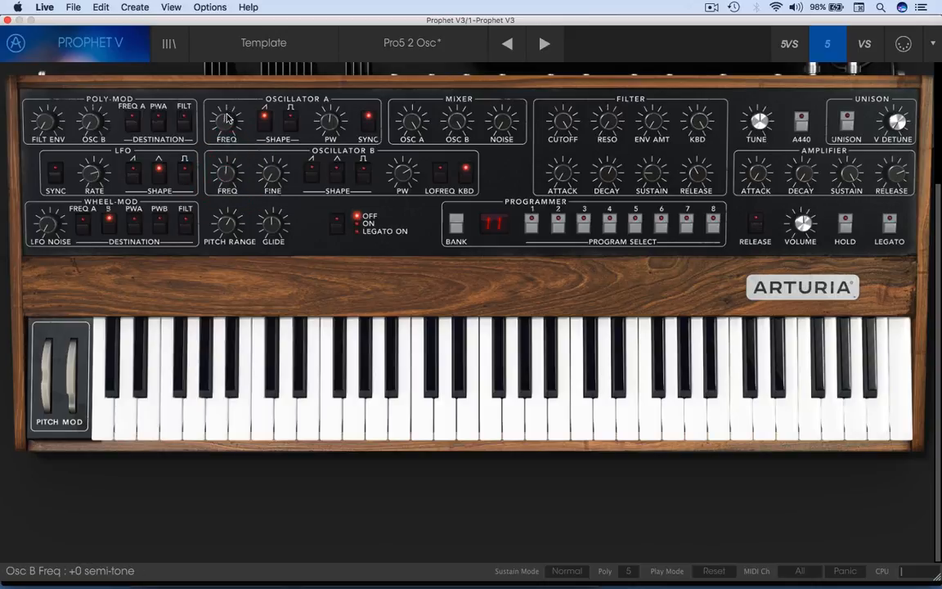
left_click_drag(228, 120, 220, 83)
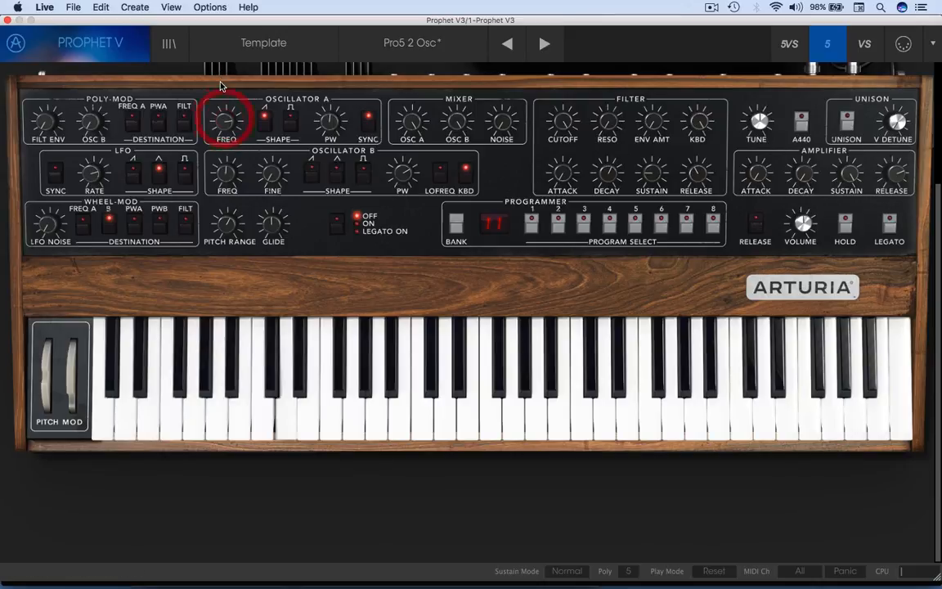
left_click_drag(264, 172, 217, 242)
mouse_move(214, 131)
left_mouse_down()
mouse_move(216, 122)
mouse_move(228, 161)
mouse_move(225, 147)
left_mouse_up()
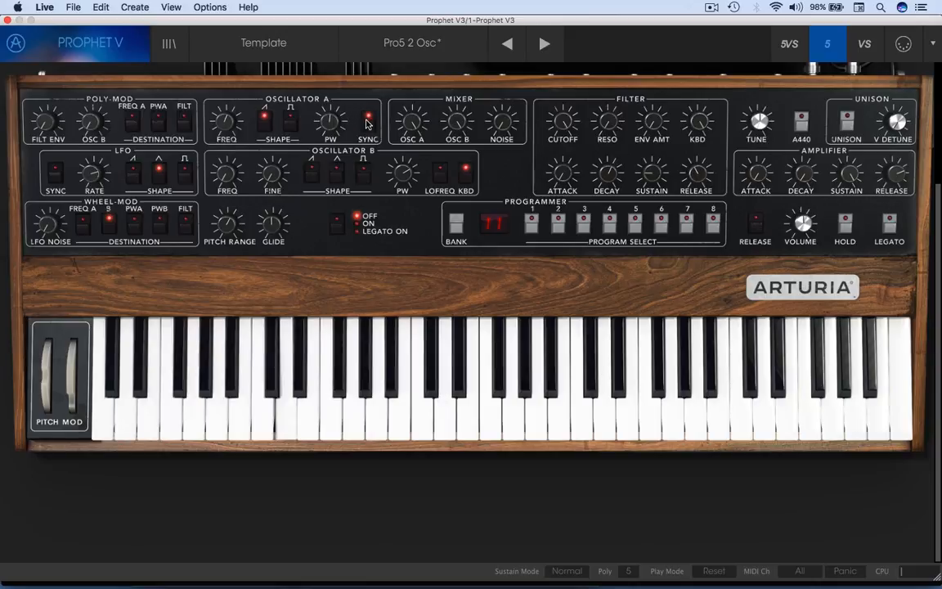
left_click_drag(222, 123, 223, 129)
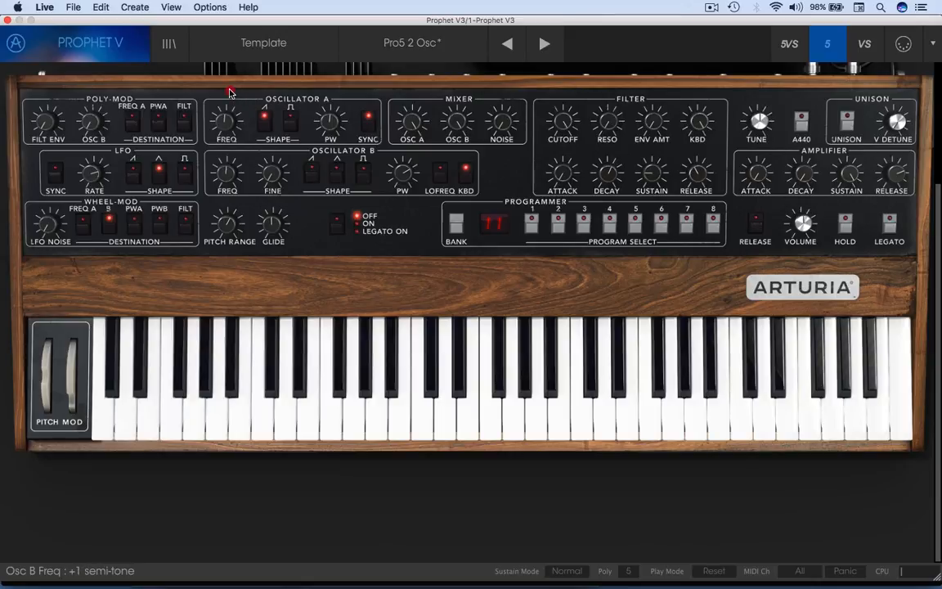
Switch off Oscillator A's sync, and switch on Oscillator B's triangle wave
left_click(368, 123)
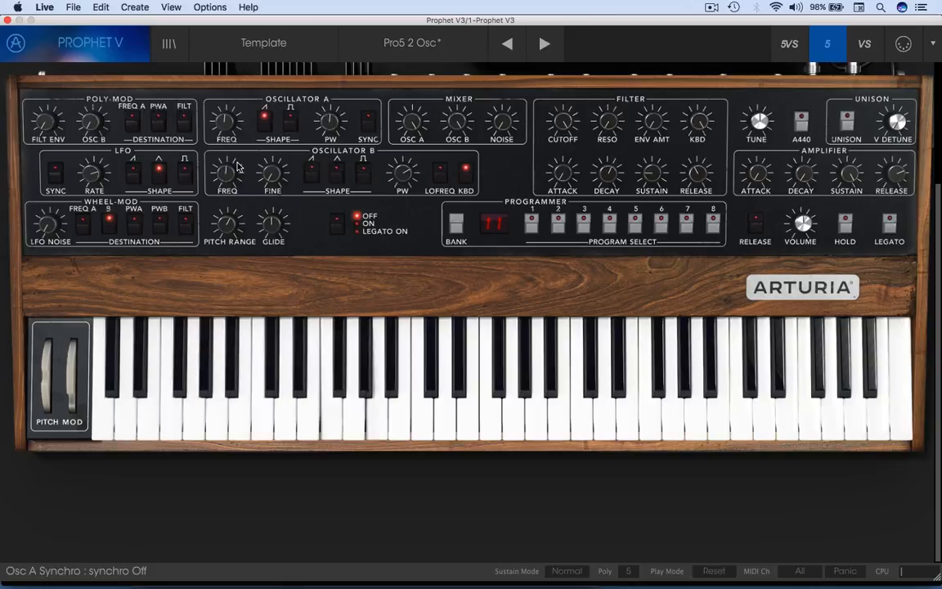
left_click(334, 174)
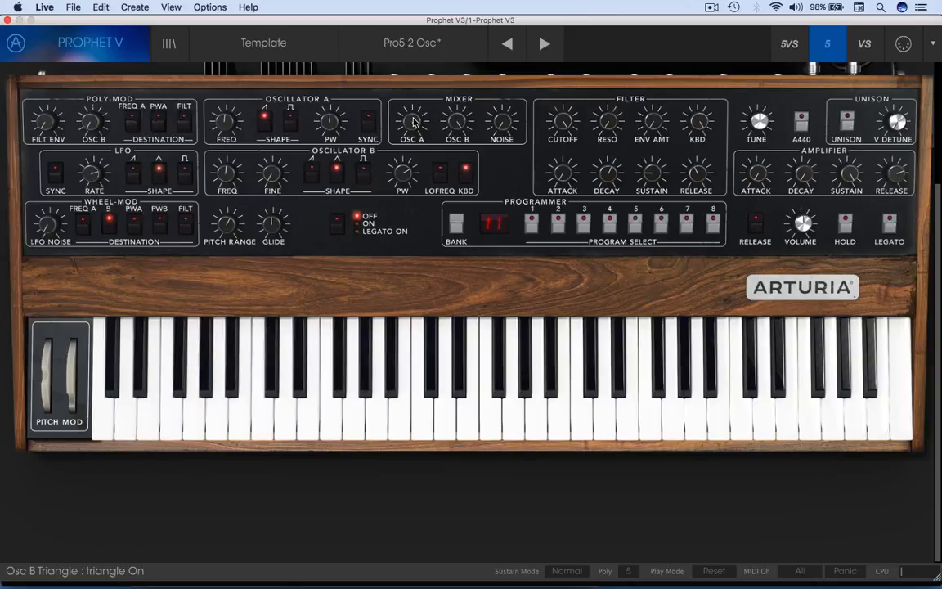
Turn down both oscillators' mixer levels, taking Oscillator B's to 0.00, and bring Oscillator B's level back up
left_click_drag(414, 122, 422, 285)
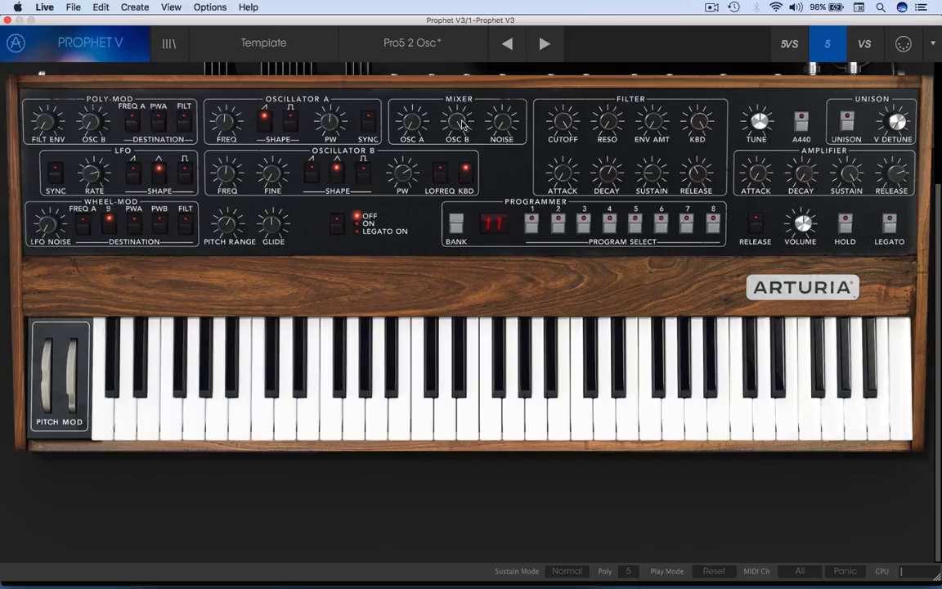
left_click_drag(462, 124, 466, 320)
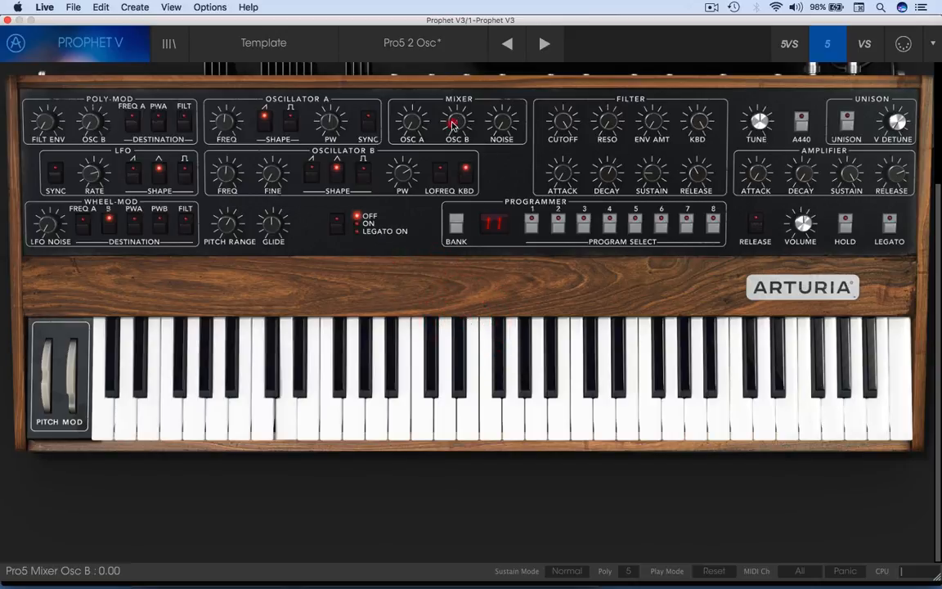
left_click_drag(460, 123, 458, 8)
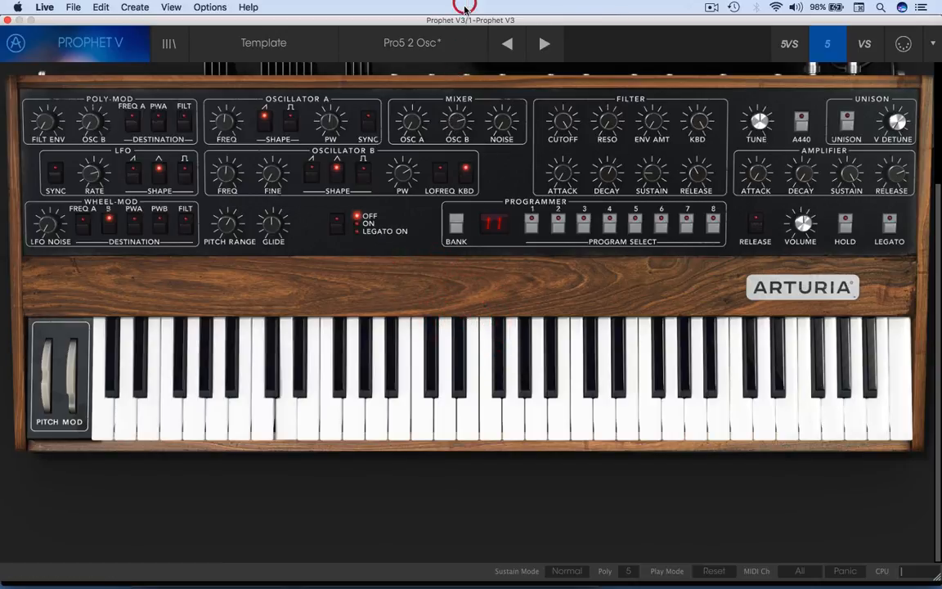
left_click_drag(460, 120, 411, 88)
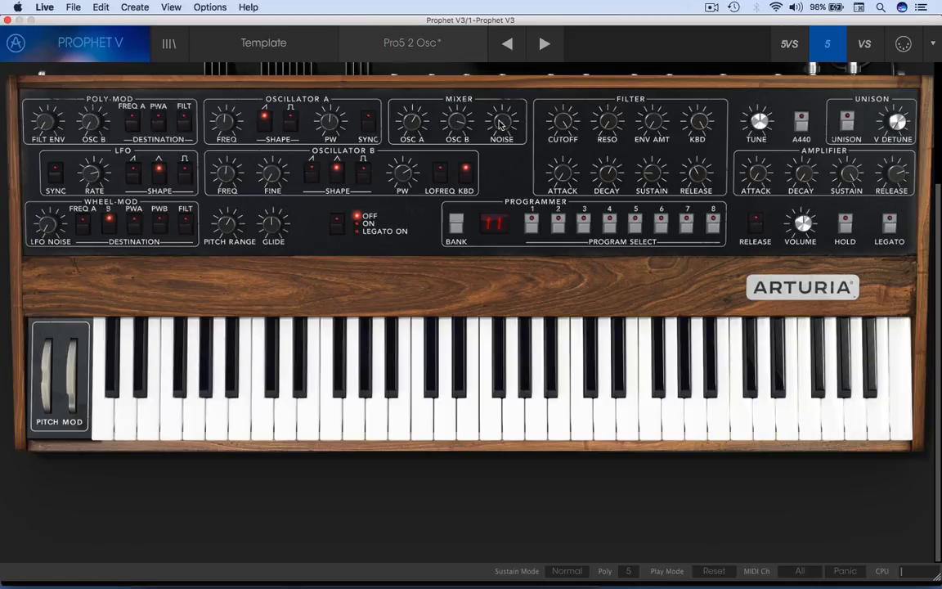
Try out the mixer's noise level, and raise the two oscillator levels, with Oscillator B's at 0.96
left_click_drag(500, 124, 520, 95)
left_click_drag(416, 116, 417, 70)
left_click_drag(463, 125, 464, 107)
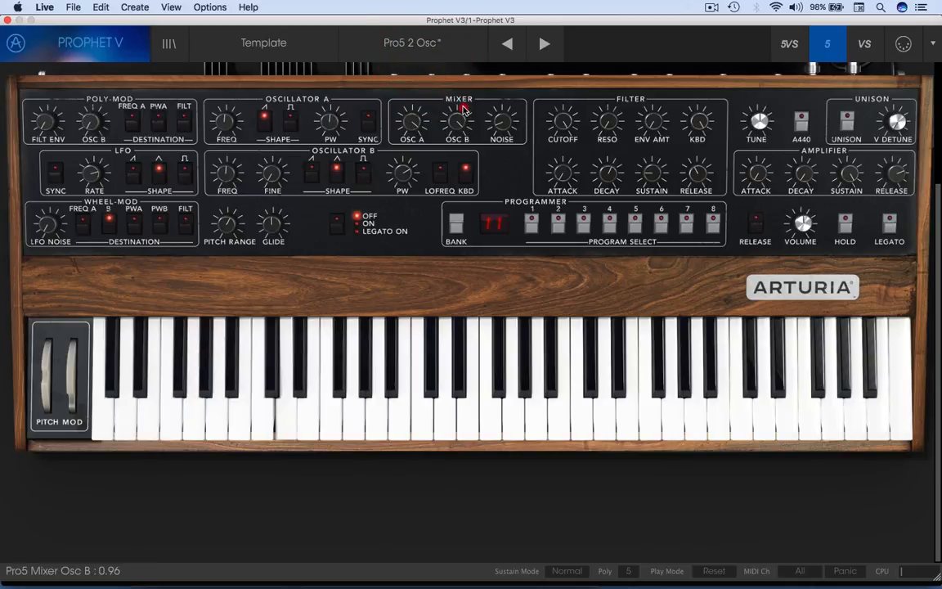